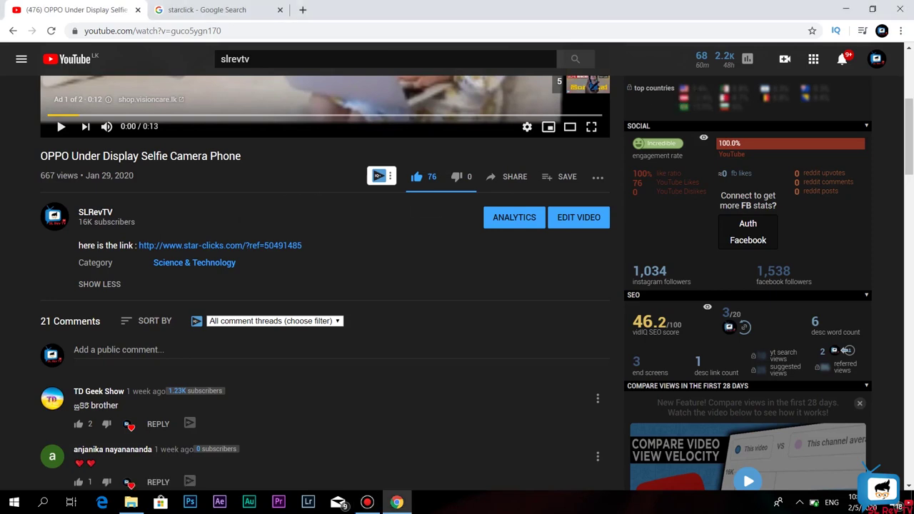
- Open the star-clicks.com referral link from the video description in a new tab
left_click(220, 245)
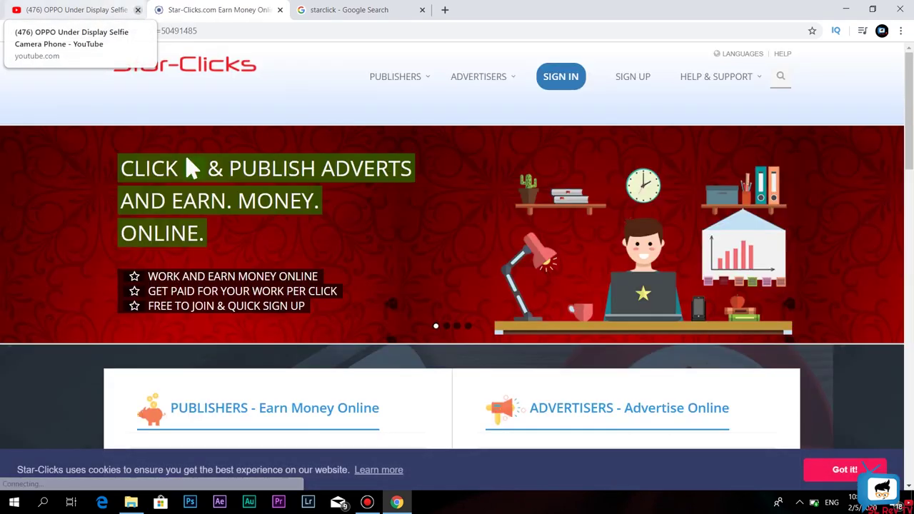
- Close the YouTube tab and scroll the Star-Clicks home page to the Publishers section
left_click(138, 9)
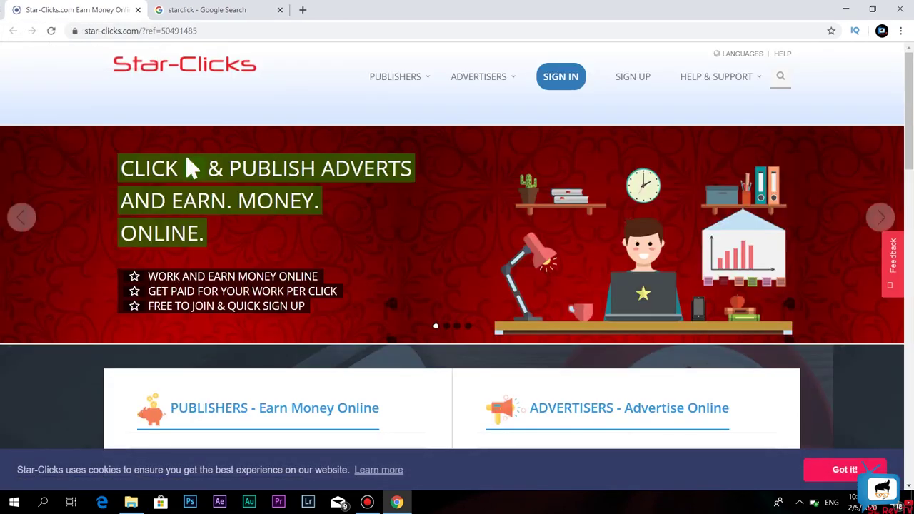
scroll(190, 168, "down", 6)
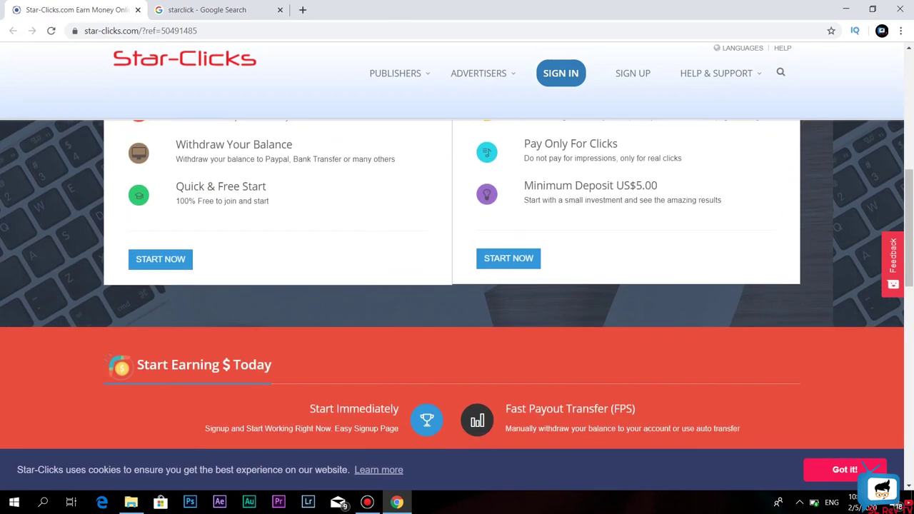
scroll(458, 286, "up", 3)
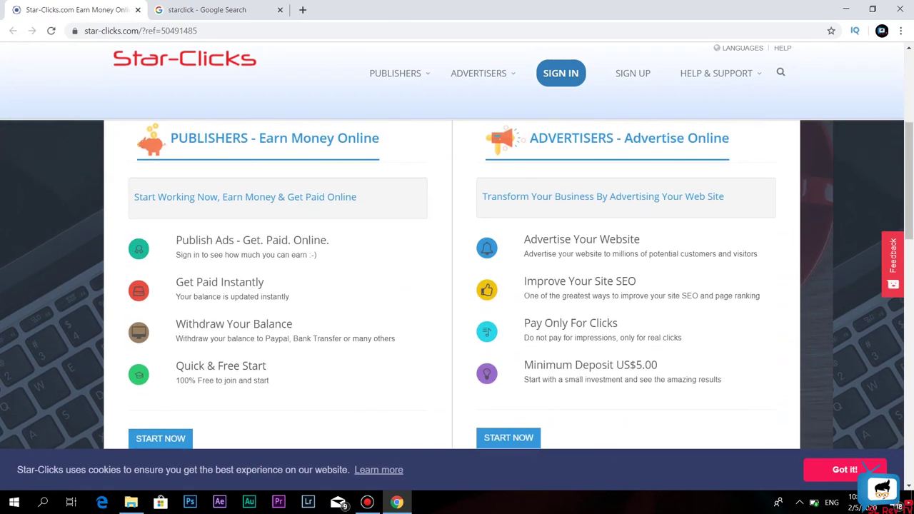
scroll(457, 286, "up", 1)
scroll(160, 432, "down", 1)
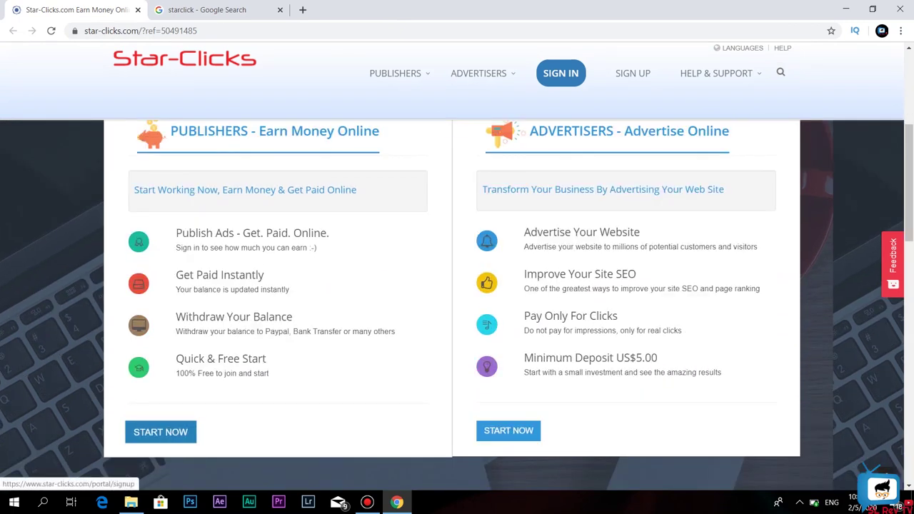
- Choose START NOW, then PUBLISHER SIGN UP to reach the publisher registration form
left_click(161, 432)
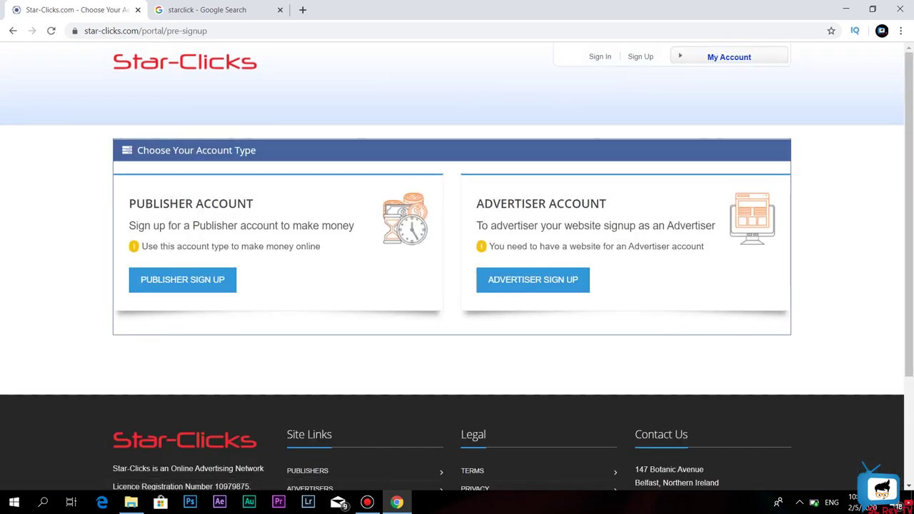
left_click(182, 280)
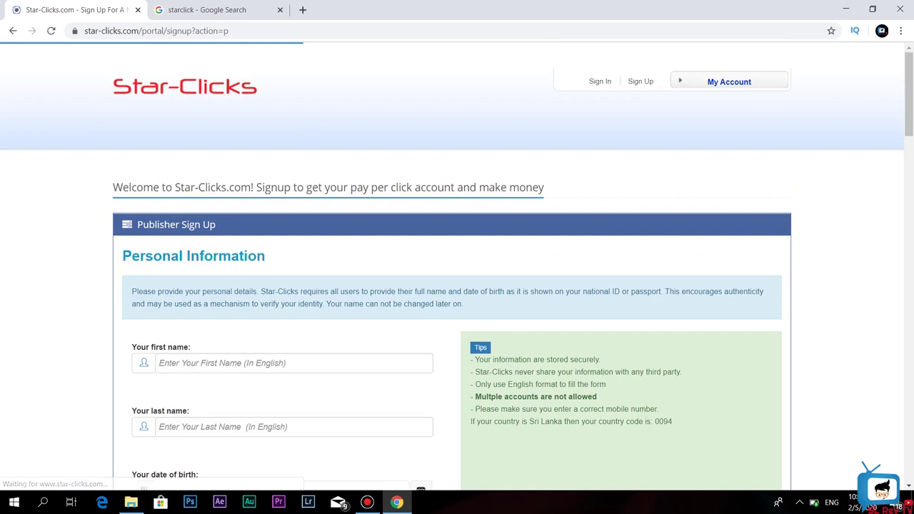
left_click(286, 363)
- Enter the applicant's first name and last name on the sign-up form
scroll(453, 278, "down", 3)
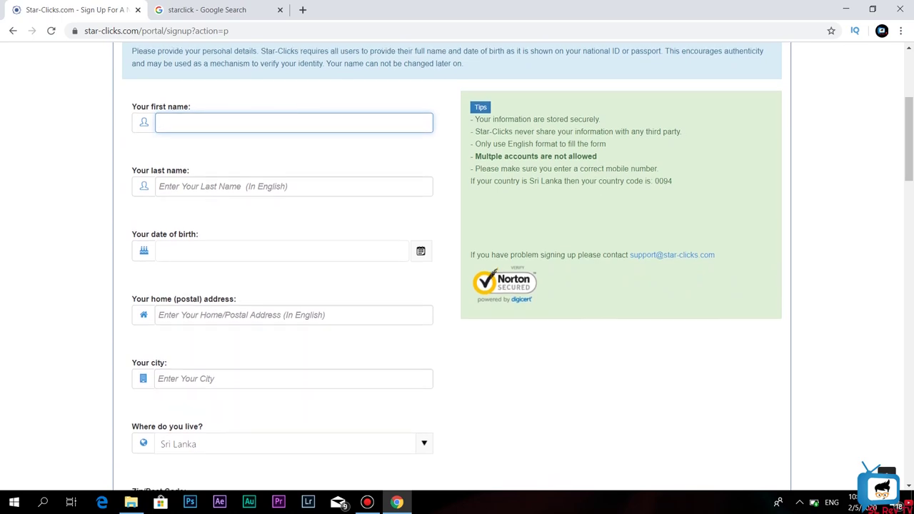
scroll(452, 278, "up", 2)
scroll(453, 278, "up", 2)
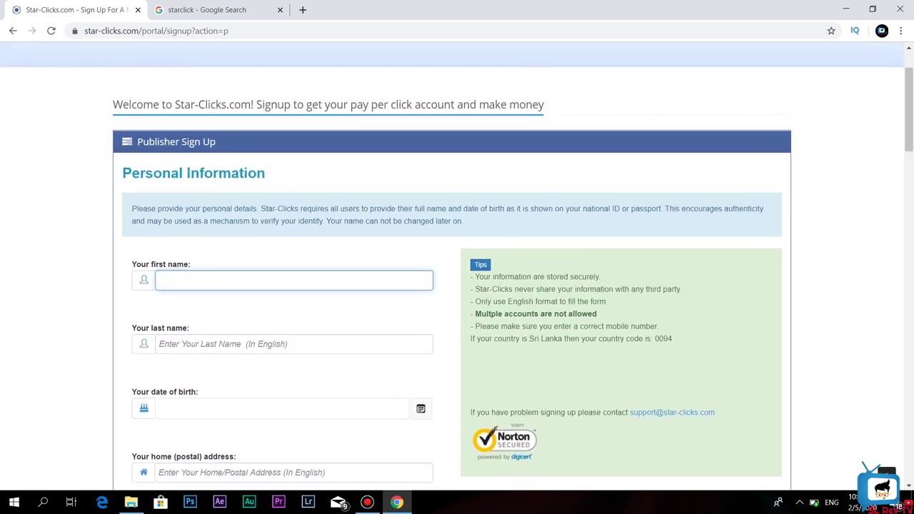
scroll(452, 278, "up", 1)
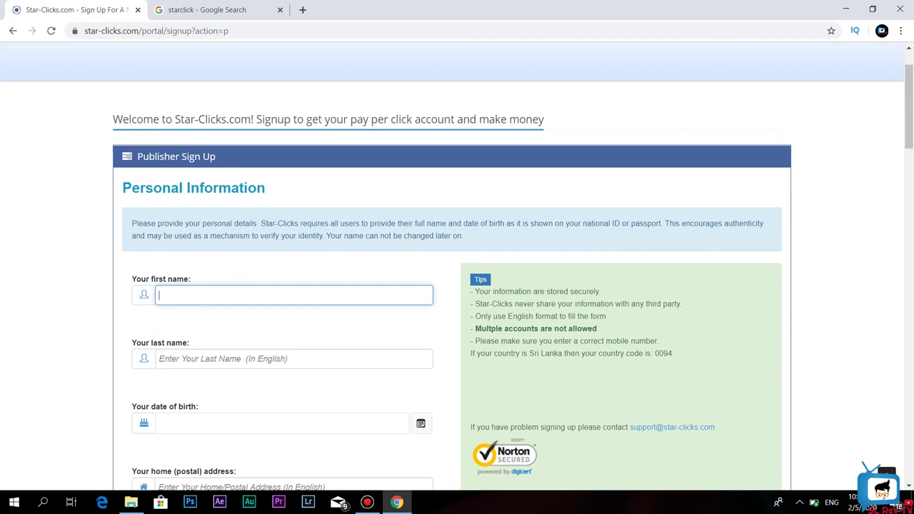
left_click(293, 358)
- Set the date of birth to 01/01/1999
scroll(457, 267, "down", 2)
left_click(283, 308)
type("1999")
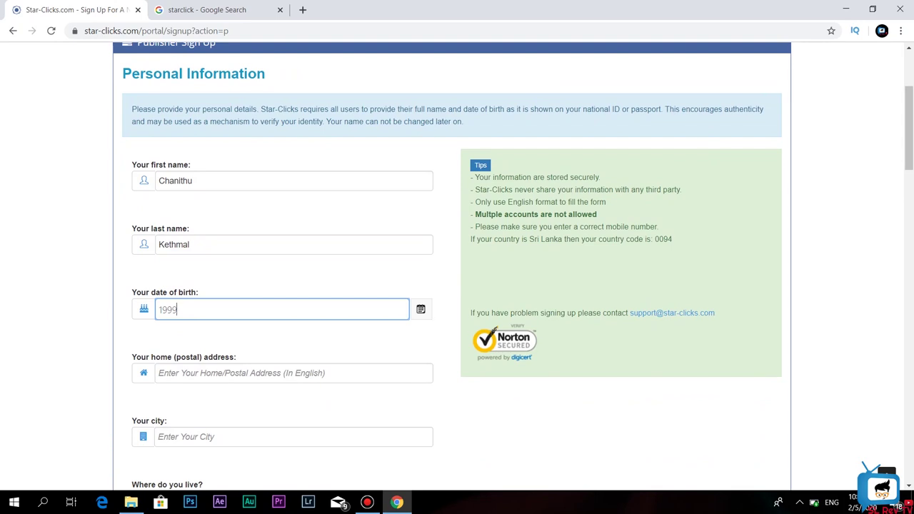
left_click(421, 309)
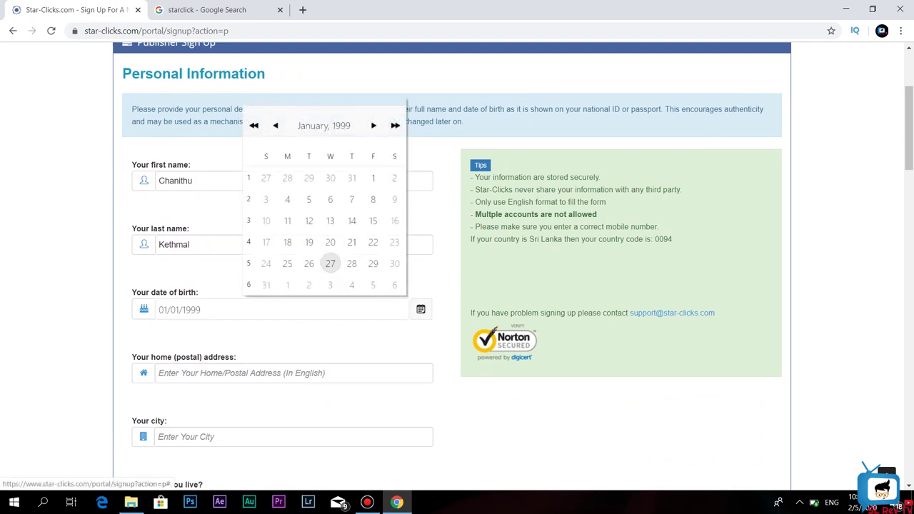
key("Escape")
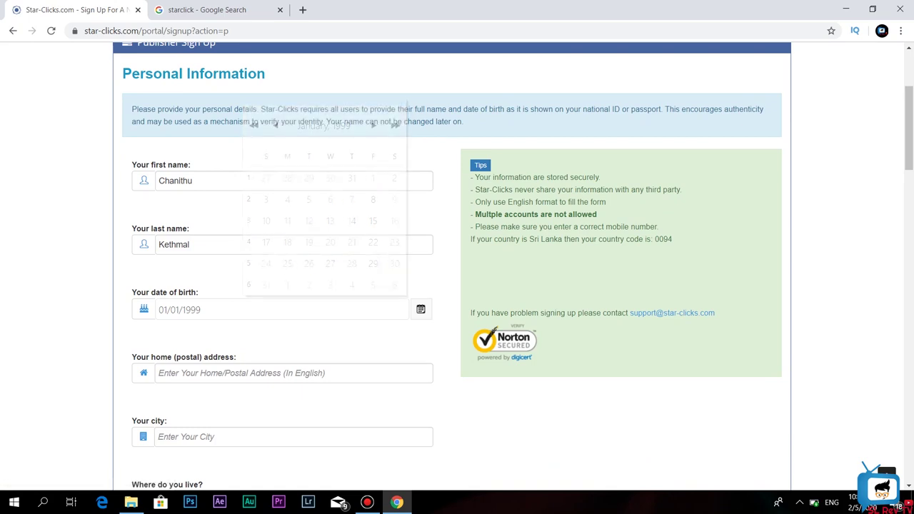
- Enter the applicant's home address and move to the City field
scroll(457, 286, "down", 1)
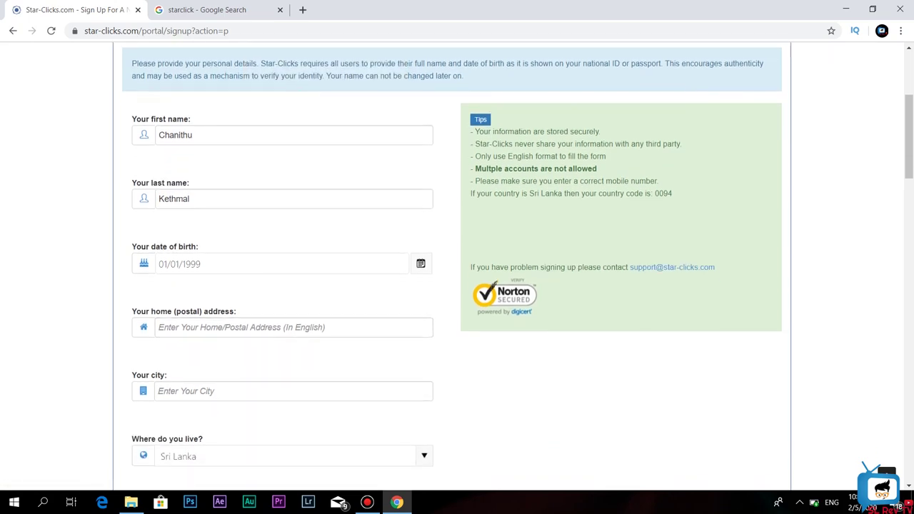
left_click(286, 326)
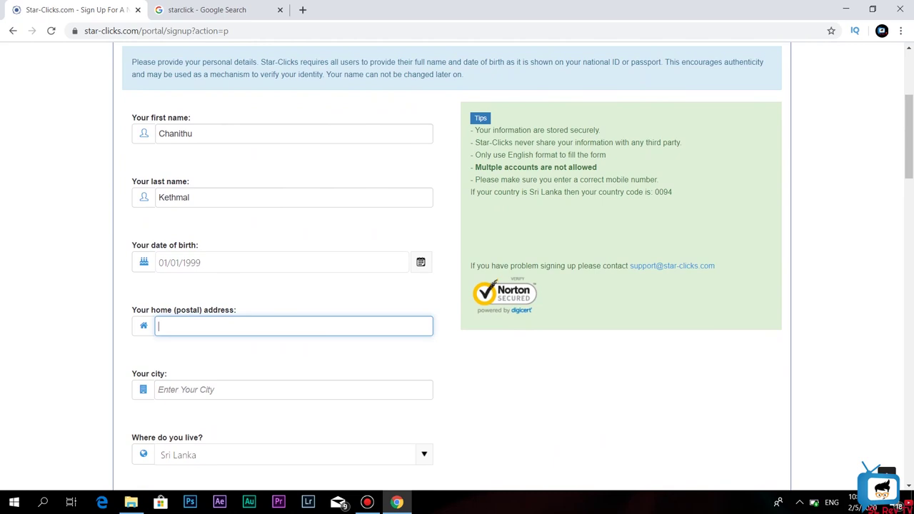
scroll(452, 254, "down", 2)
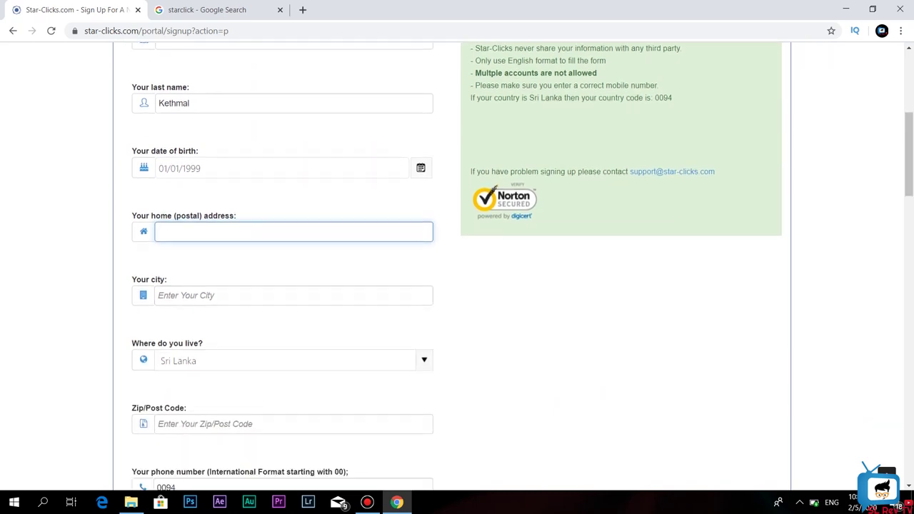
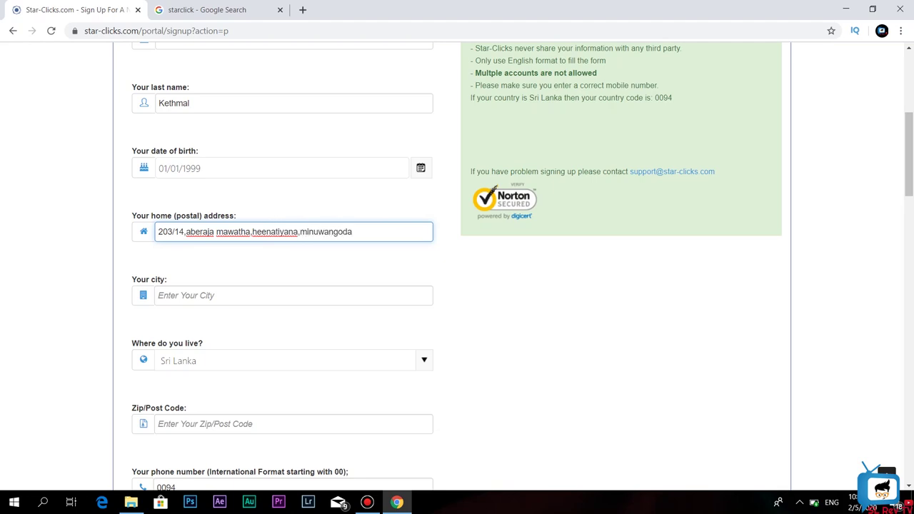
scroll(457, 265, "down", 2)
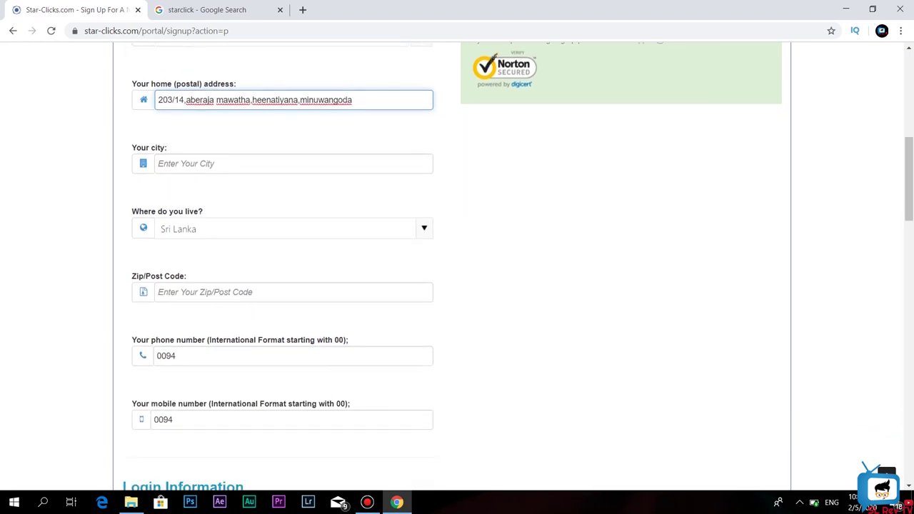
scroll(457, 264, "down", 1)
left_click(293, 70)
- Enter the applicant's city and keep Sri Lanka as the country
type("minuwangoda")
key("Tab")
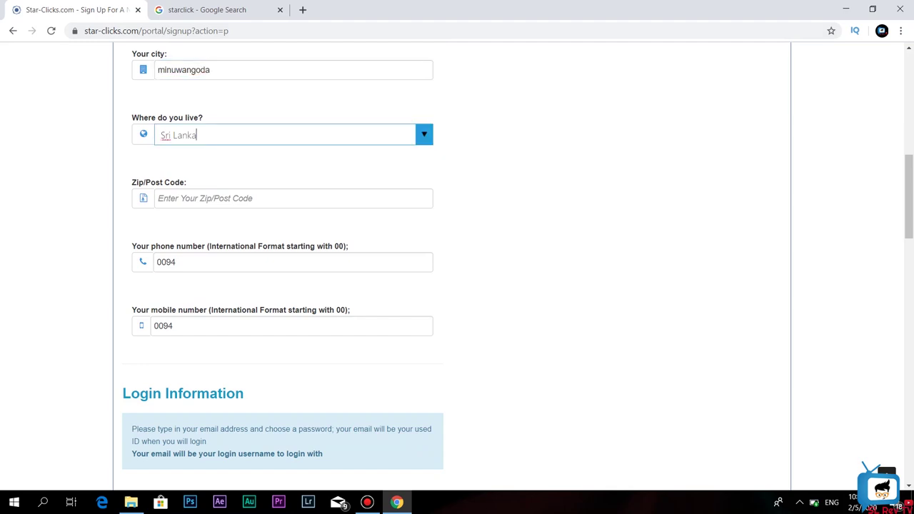
key("alt+Down")
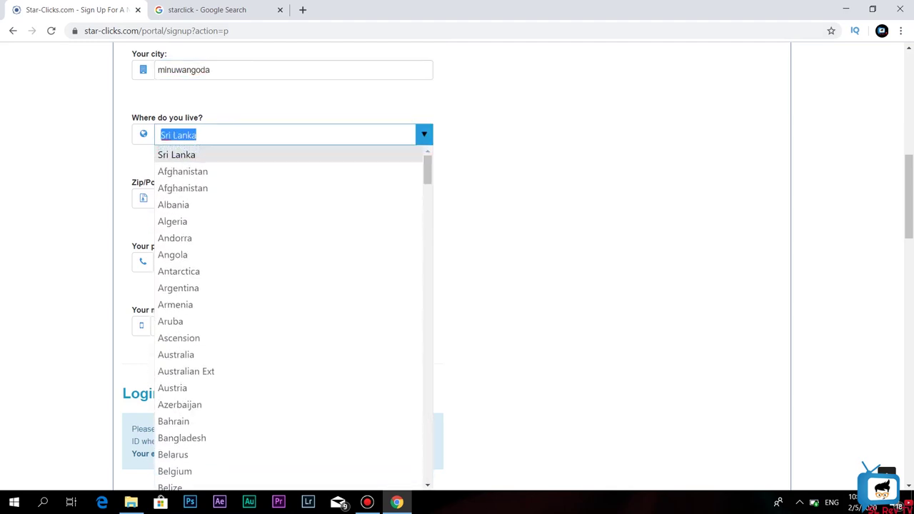
key("Return")
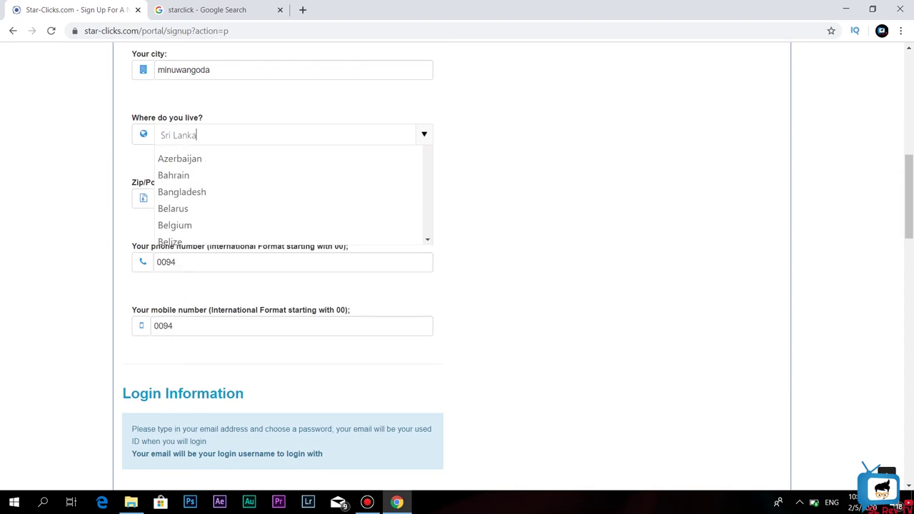
key("Tab")
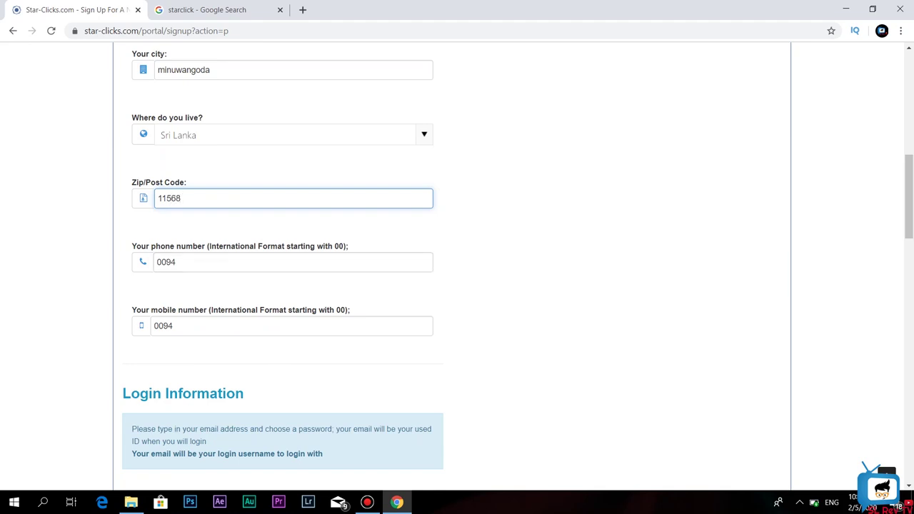
- Scroll down to the Login Information section and select the email field
scroll(457, 264, "down", 2)
scroll(457, 264, "down", 3)
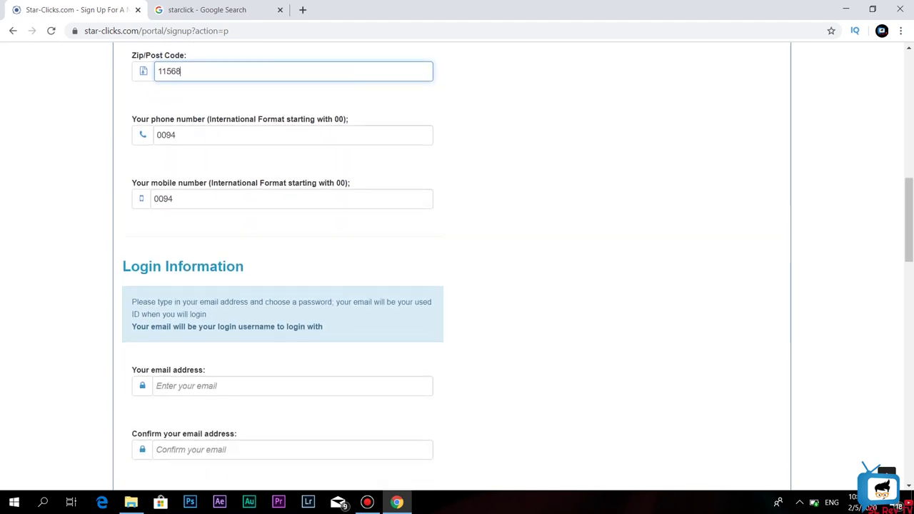
scroll(458, 265, "up", 1)
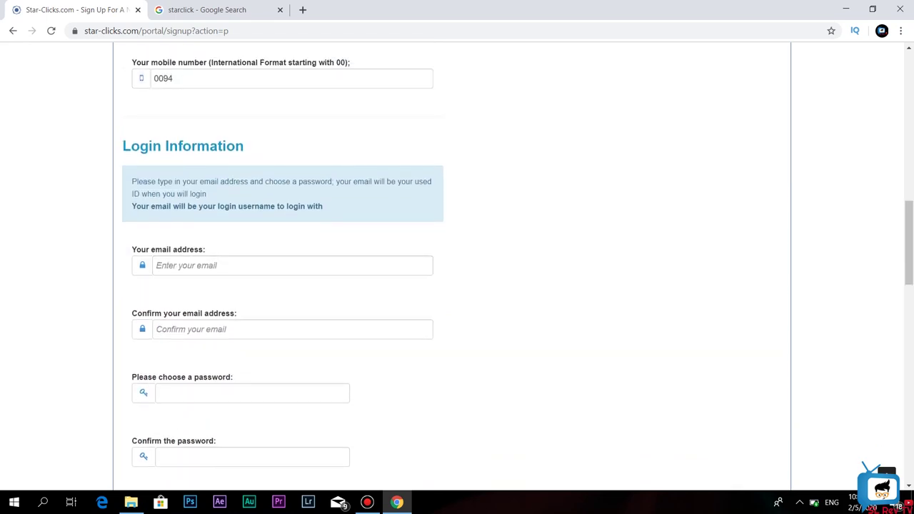
scroll(458, 264, "down", 1)
scroll(457, 265, "down", 1)
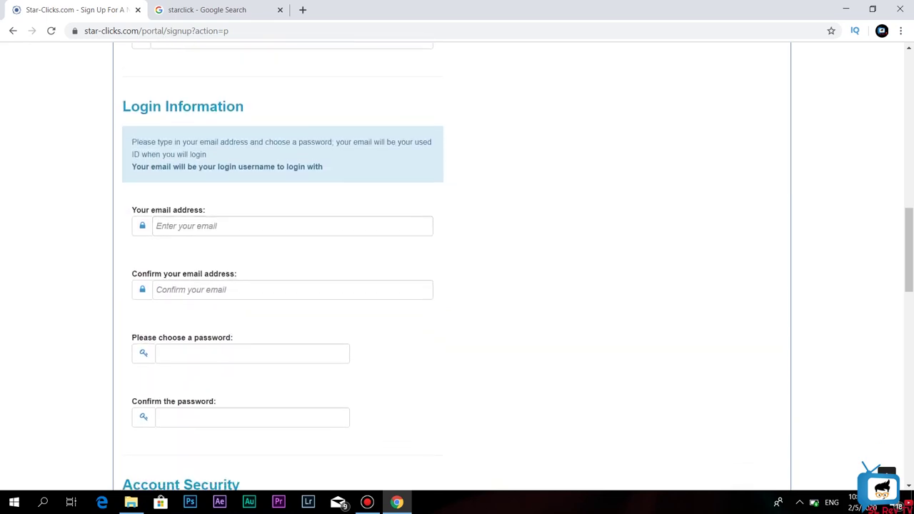
left_click(158, 206)
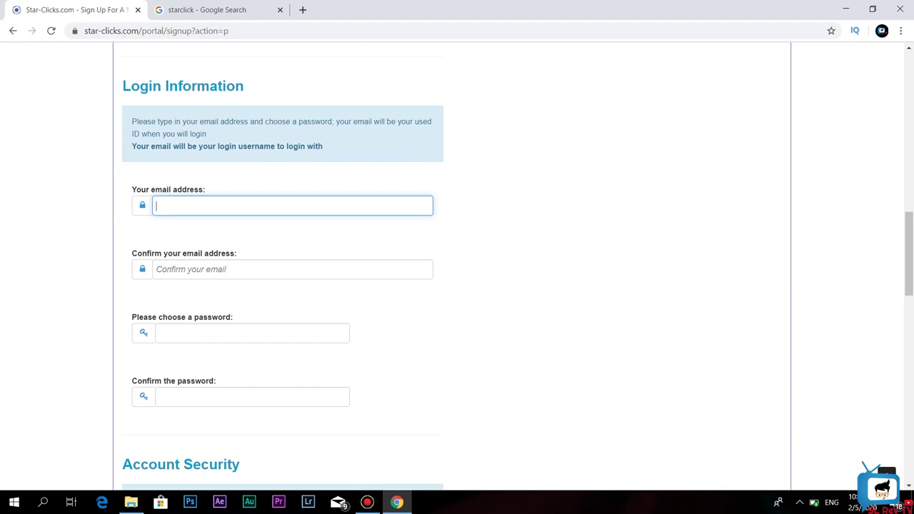
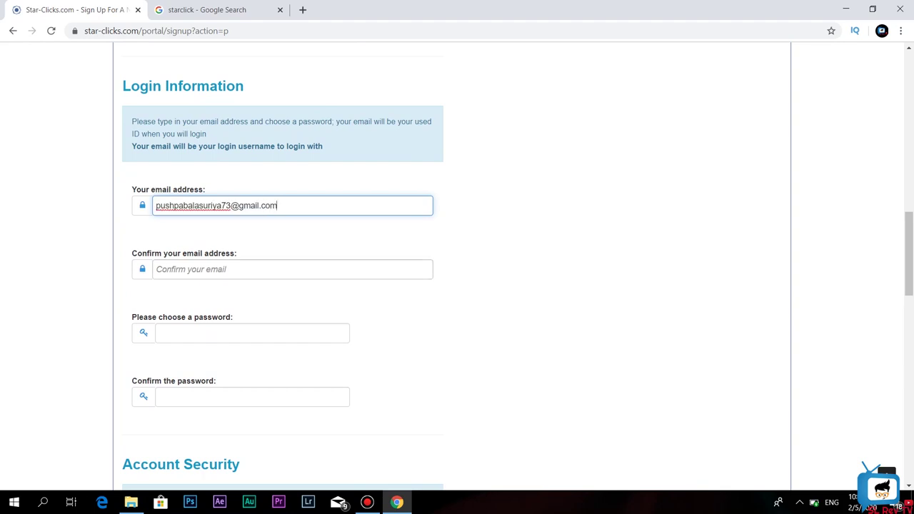
- Enter the login e-mail address and confirm it
left_click(157, 270)
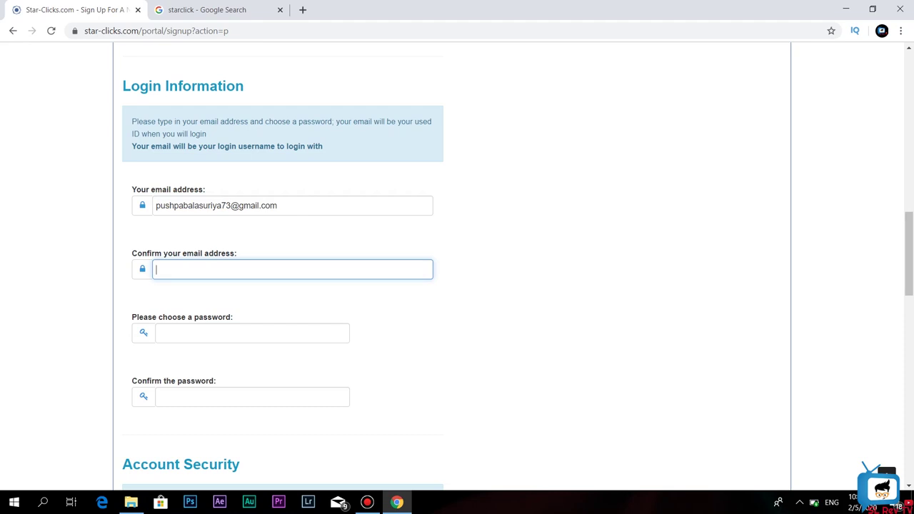
scroll(457, 279, "down", 1)
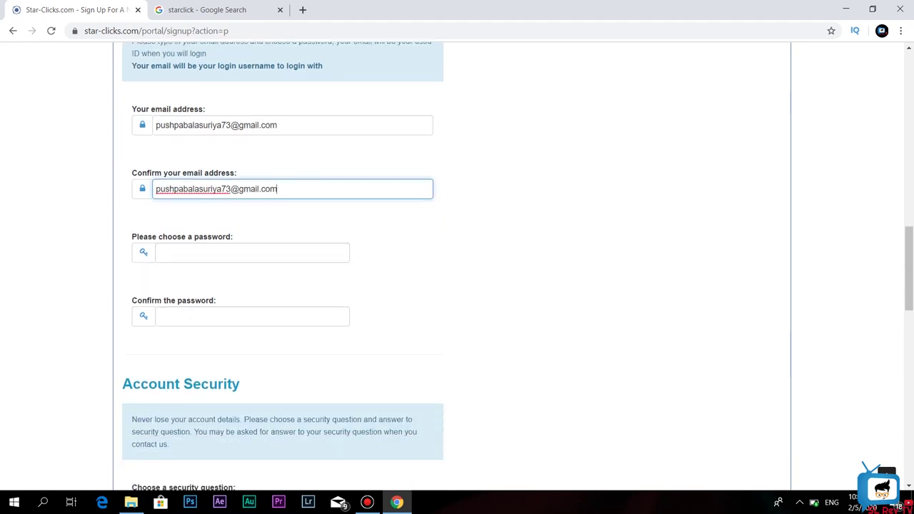
scroll(458, 279, "down", 2)
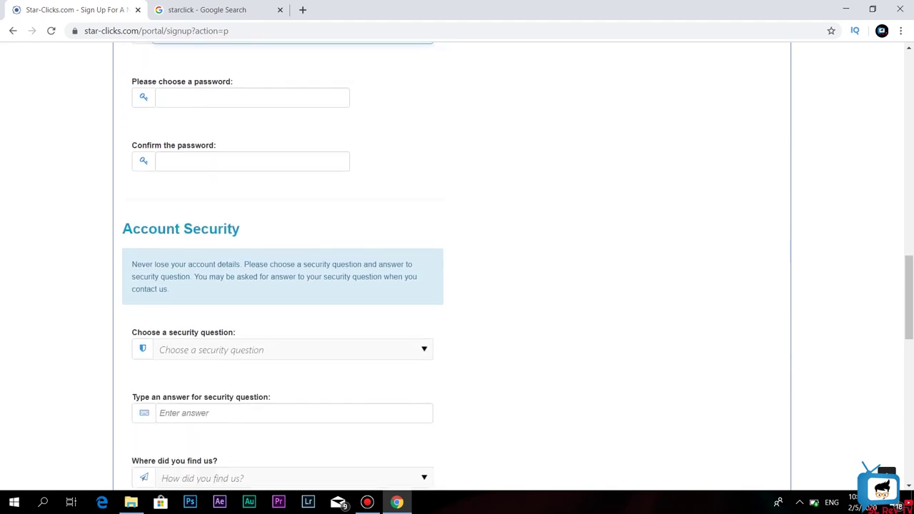
scroll(457, 278, "down", 1)
- Enter the account password and repeat it in the confirmation field
left_click(251, 75)
key("ctrl+v")
key("Tab")
type("********")
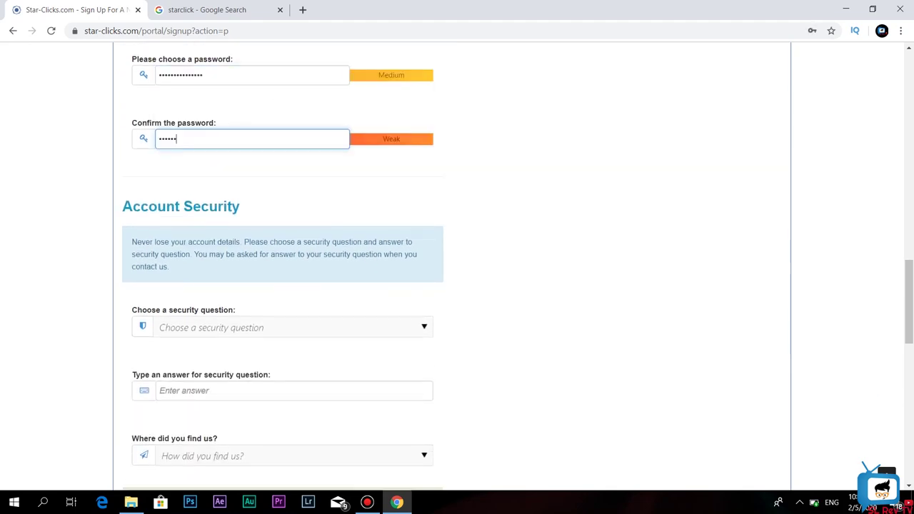
type("**")
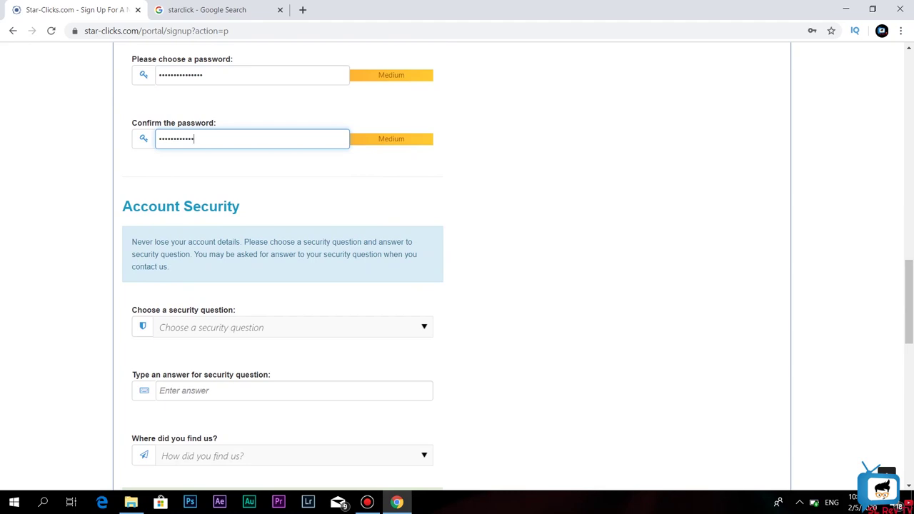
- Type captcha code 8QRQ, tick the terms checkbox and submit the registration
scroll(457, 279, "down", 2)
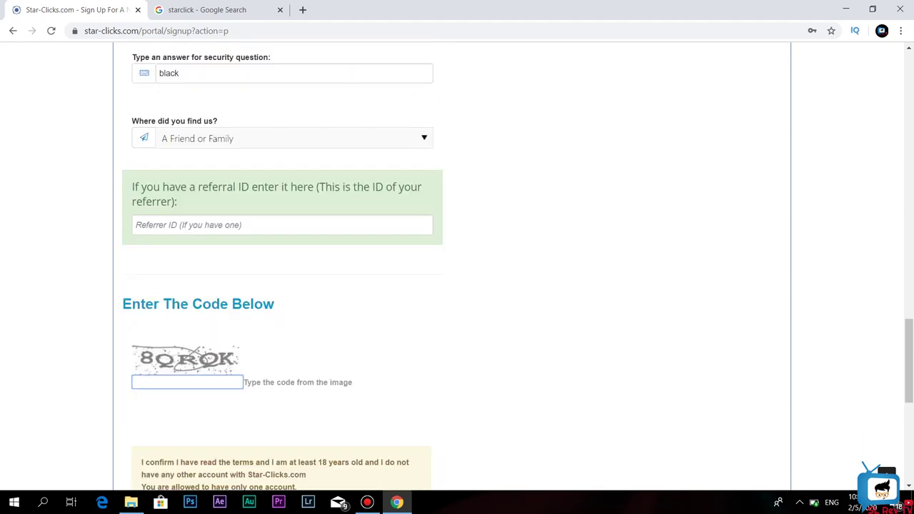
type("8QRQK")
scroll(452, 274, "down", 3)
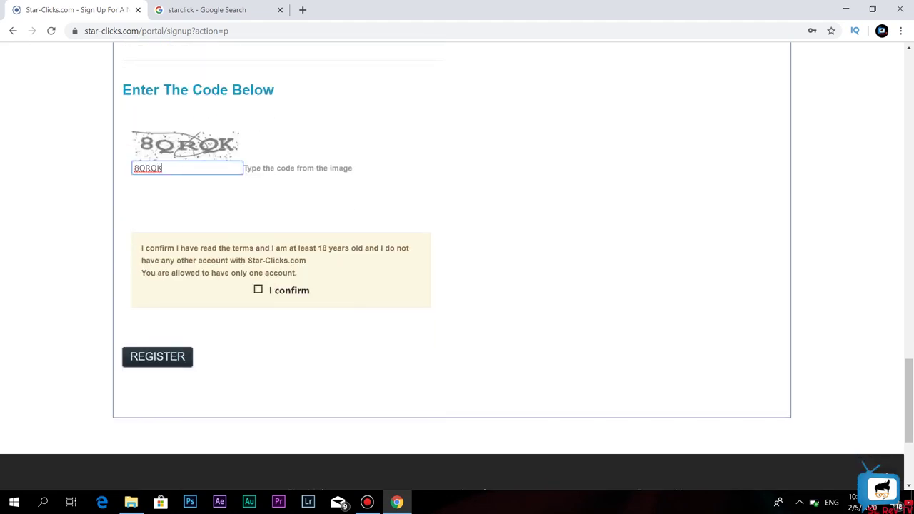
key("Tab")
key("space")
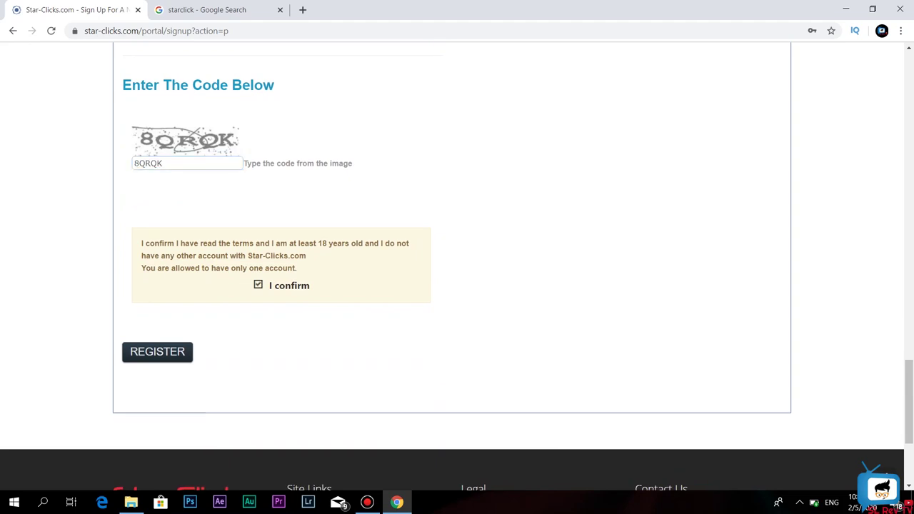
key("Tab")
key("Return")
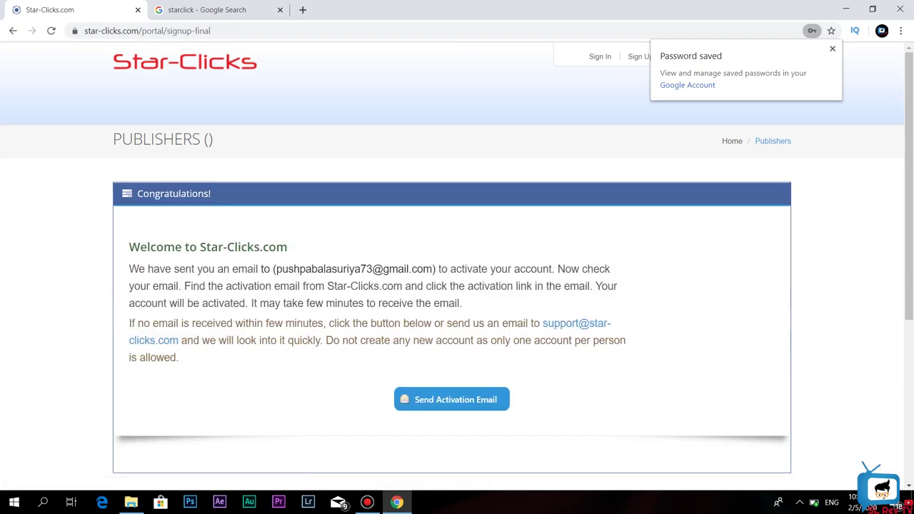
- Resend the account activation email from the Congratulations page
scroll(457, 285, "down", 1)
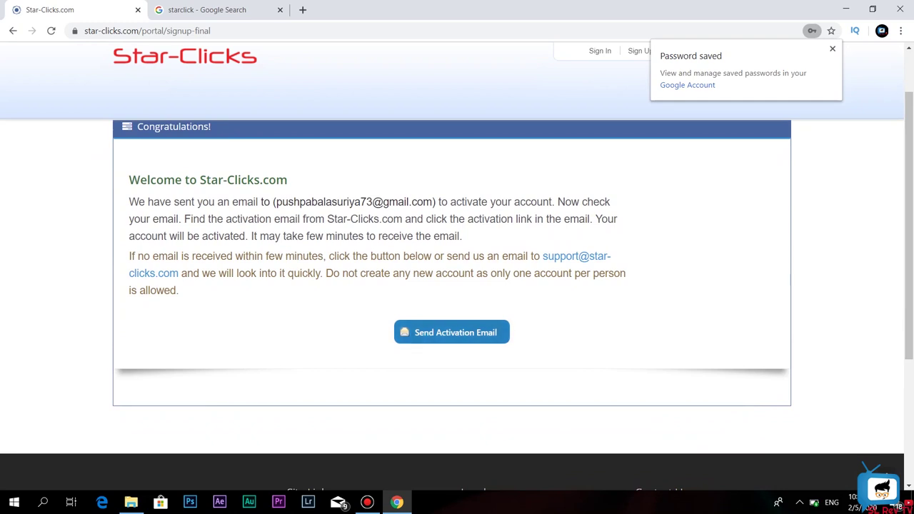
left_click(452, 332)
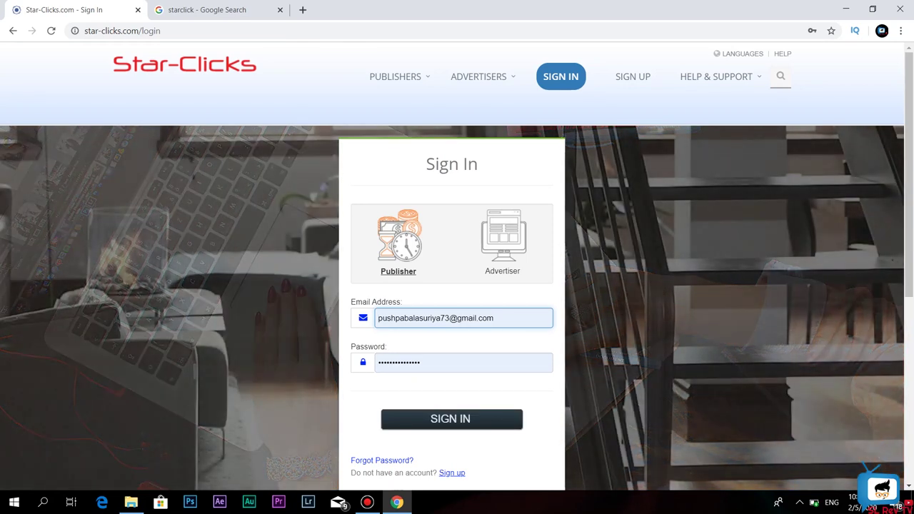
- Sign in to the new account with the Publisher option selected
left_click(451, 420)
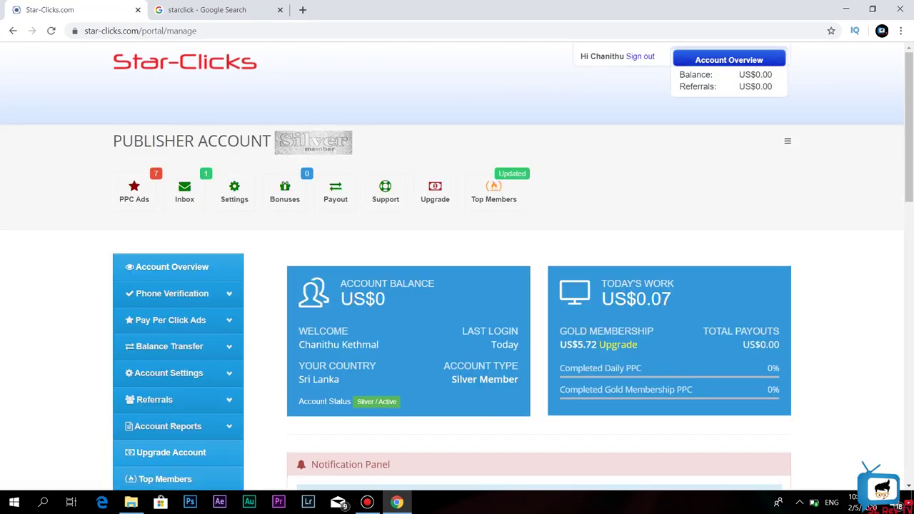
- Open Phone Verification > Verify Your Mobile Phone from the dashboard sidebar
scroll(457, 286, "down", 2)
scroll(458, 286, "down", 1)
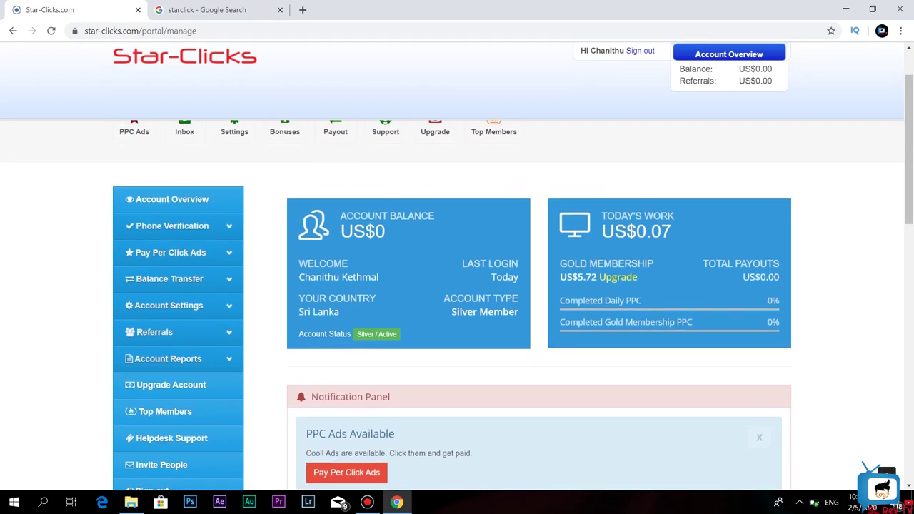
scroll(457, 286, "up", 2)
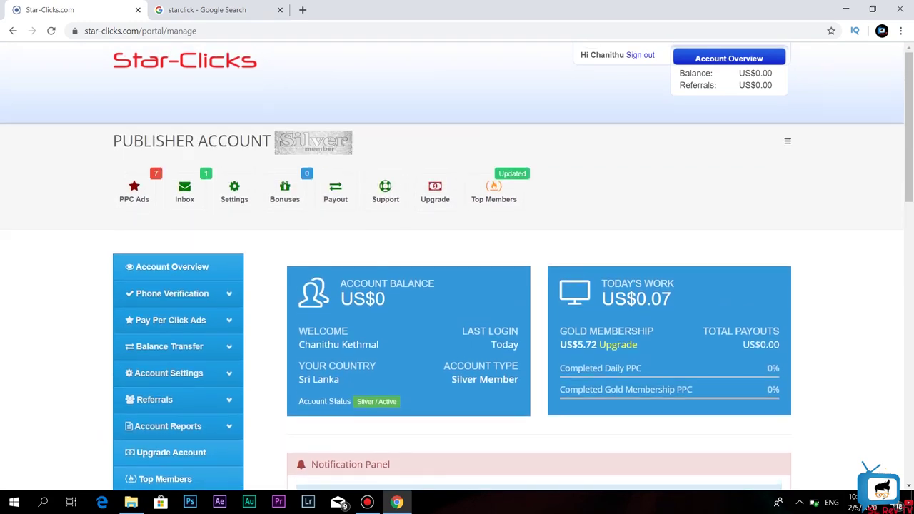
left_click(172, 294)
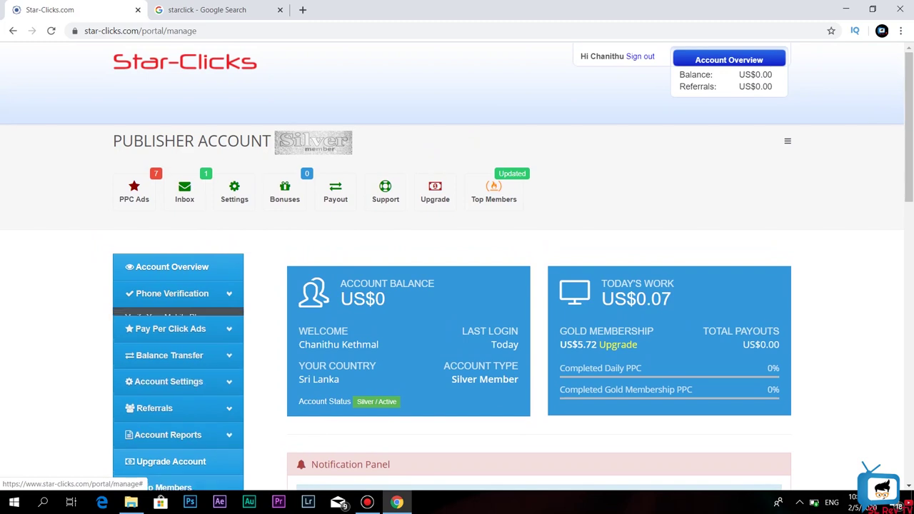
left_click(168, 317)
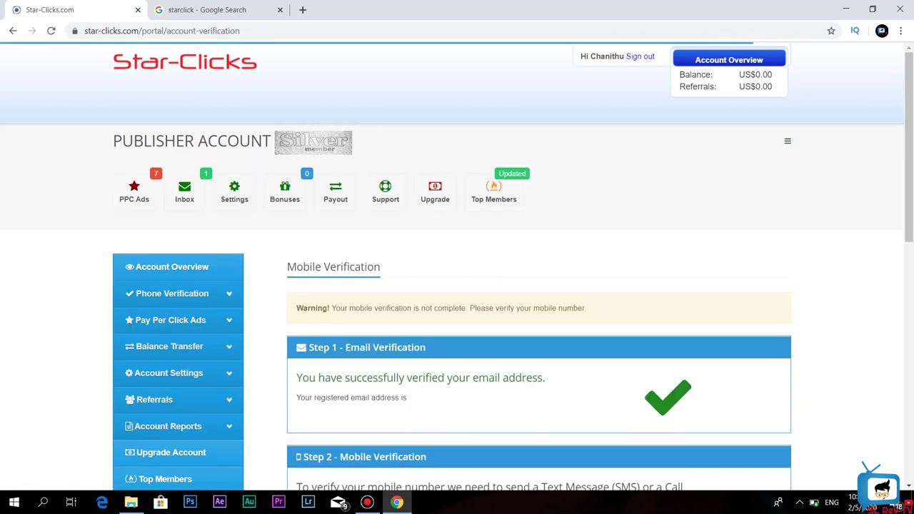
scroll(457, 286, "down", 2)
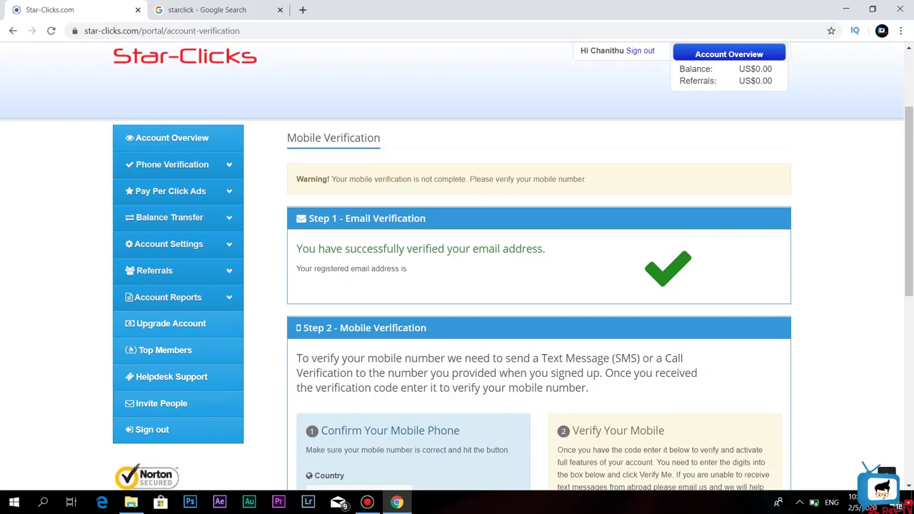
scroll(513, 298, "down", 2)
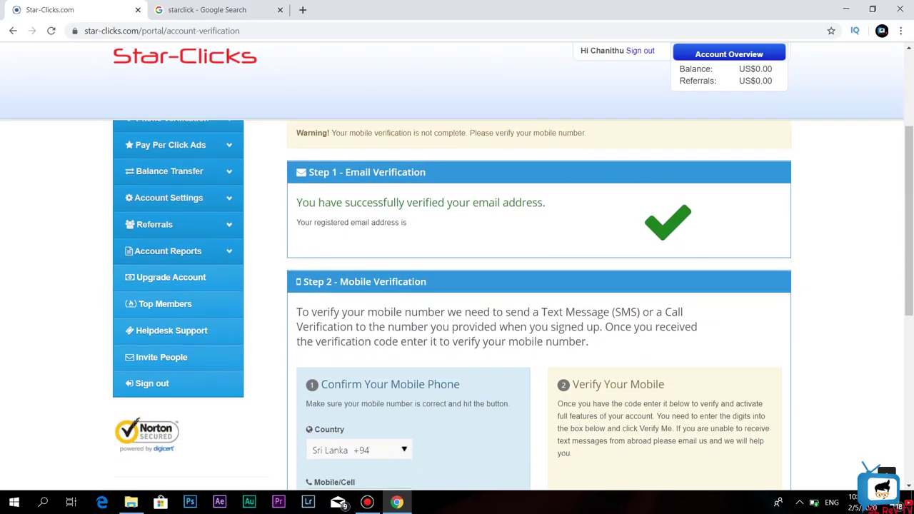
- Enter and confirm the mobile number, request the texted code, and verify it
scroll(514, 298, "down", 1)
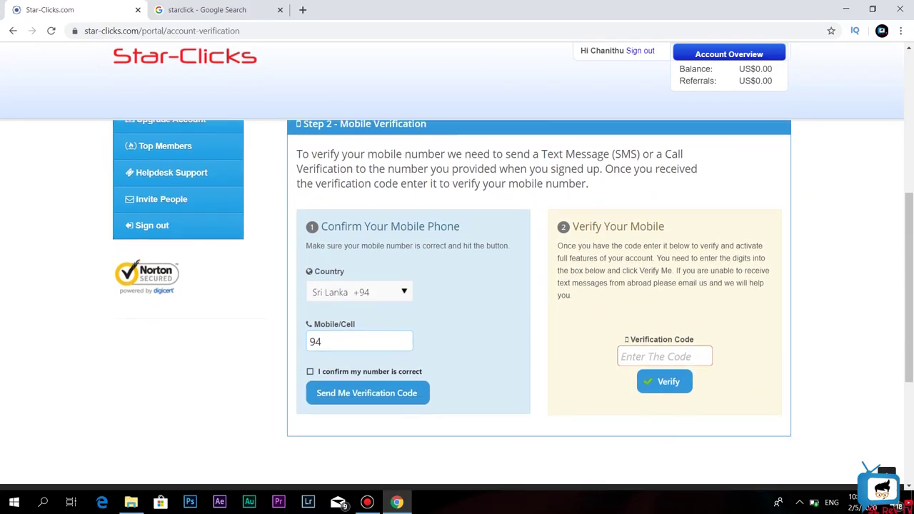
left_click(359, 332)
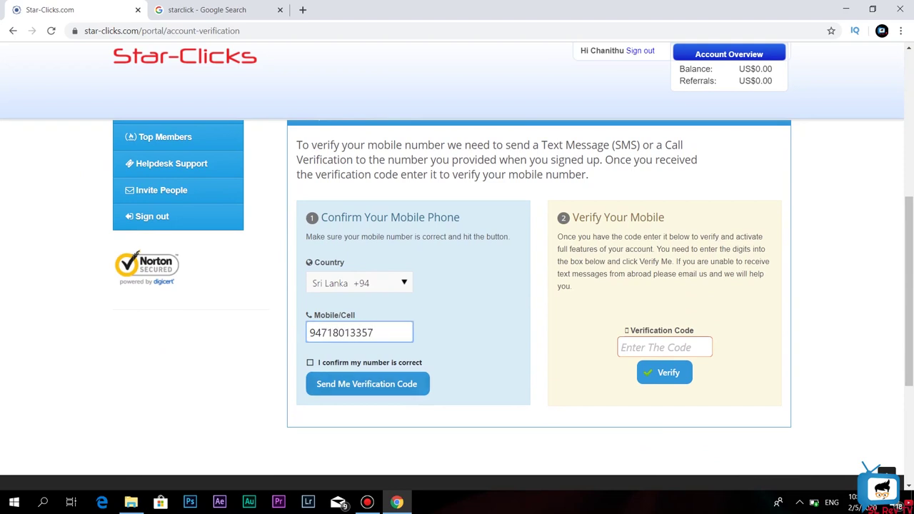
left_click(310, 363)
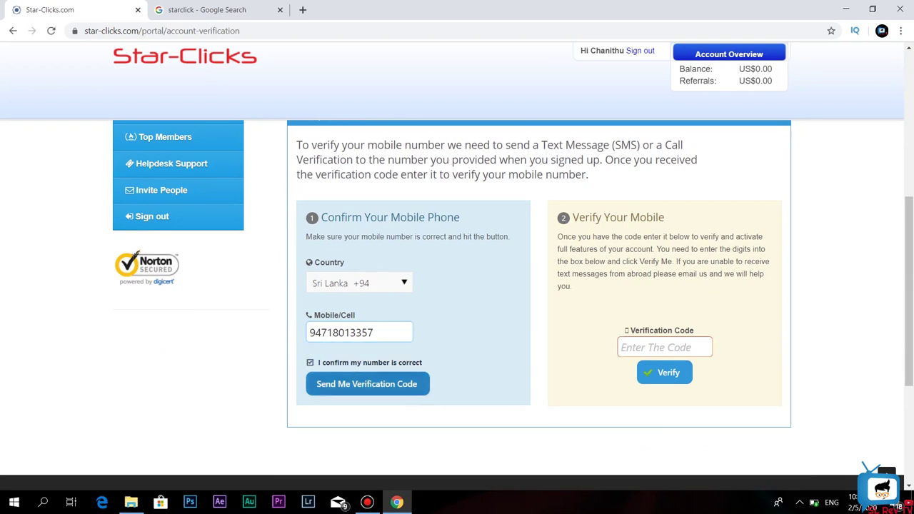
left_click(366, 384)
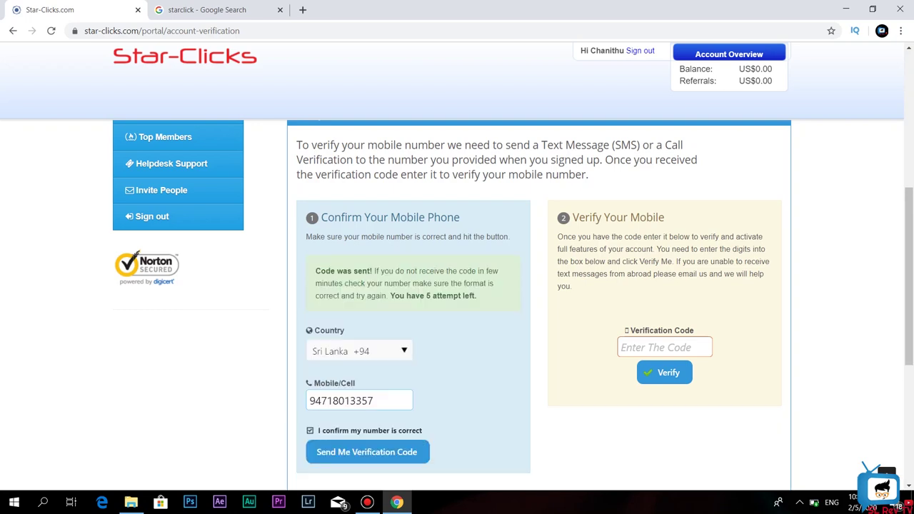
left_click(664, 347)
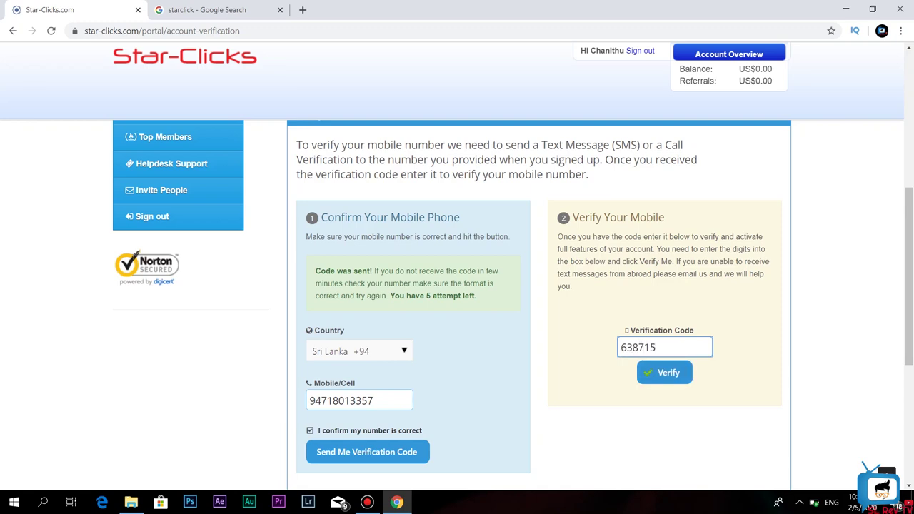
left_click(664, 372)
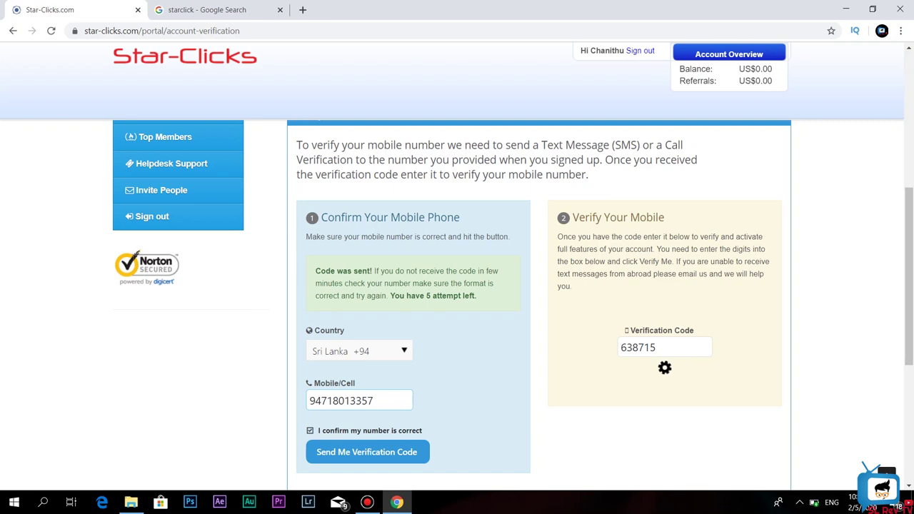
- Go to the PPC Ads list
scroll(514, 306, "down", 1)
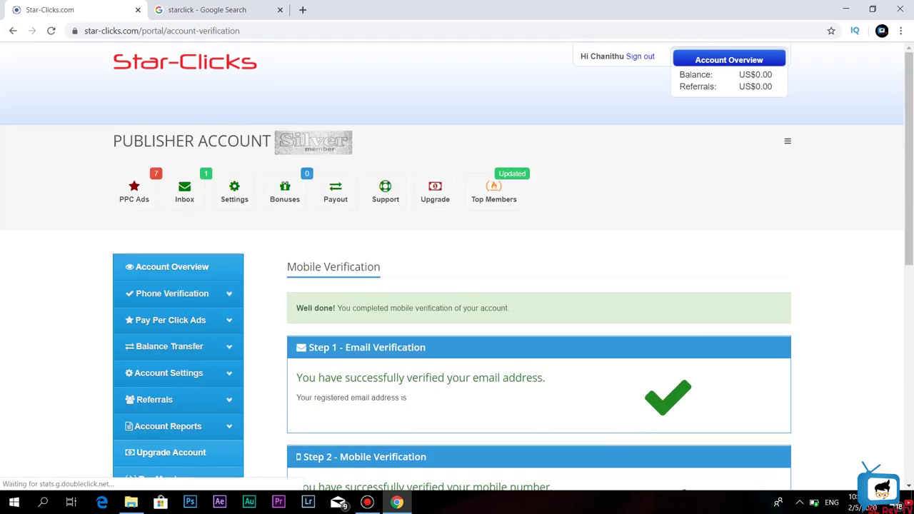
scroll(133, 131, "down", 1)
left_click(134, 130)
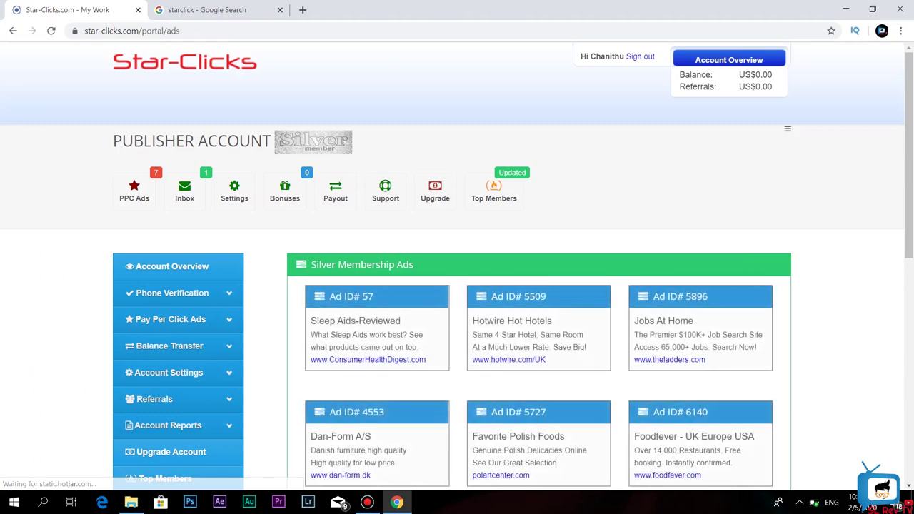
- Click the Sleep Aids-Reviewed ad, then return to the ads list
scroll(457, 285, "down", 3)
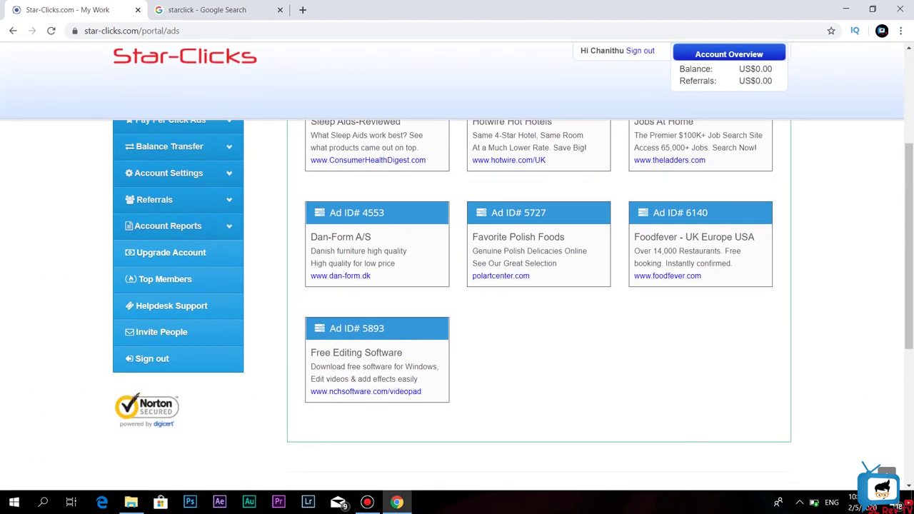
scroll(458, 286, "up", 1)
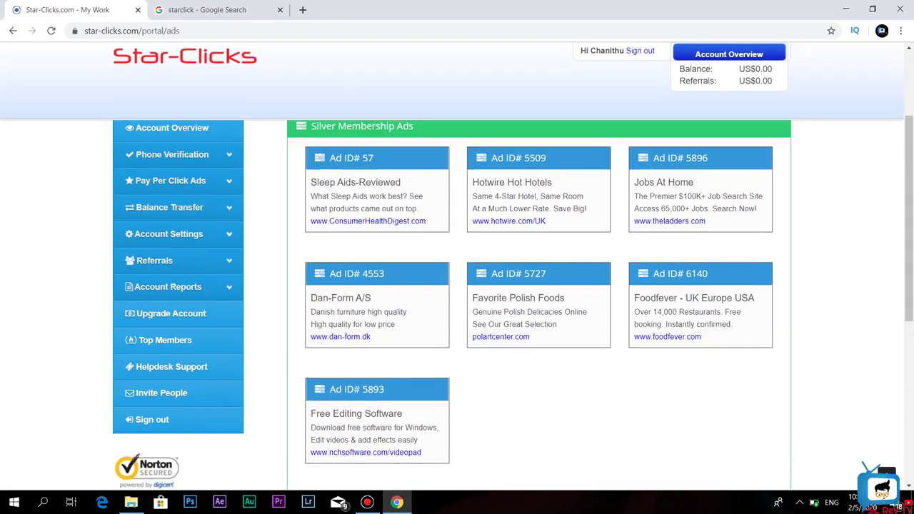
scroll(457, 286, "up", 1)
scroll(457, 286, "down", 1)
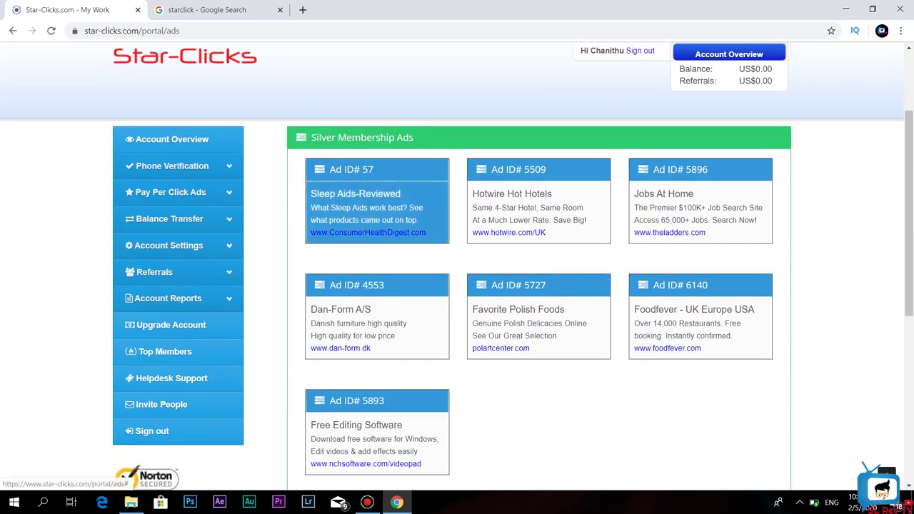
left_click(418, 220)
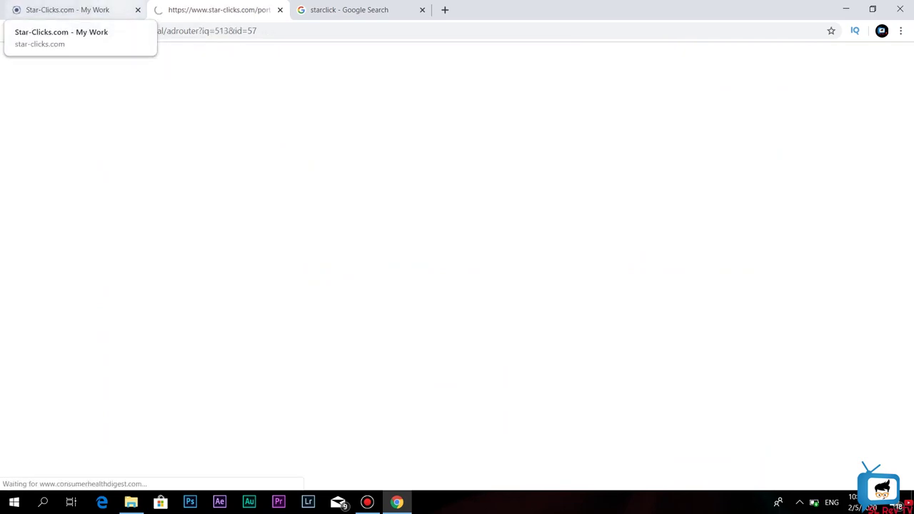
left_click(68, 9)
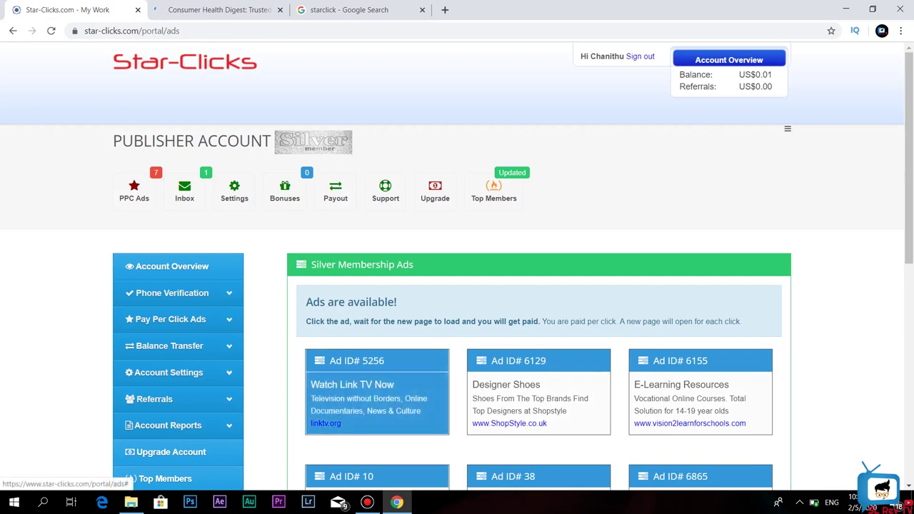
- Click the remaining ads, from Watch Link TV Now to the real estate ad, until none remain
left_click(352, 386)
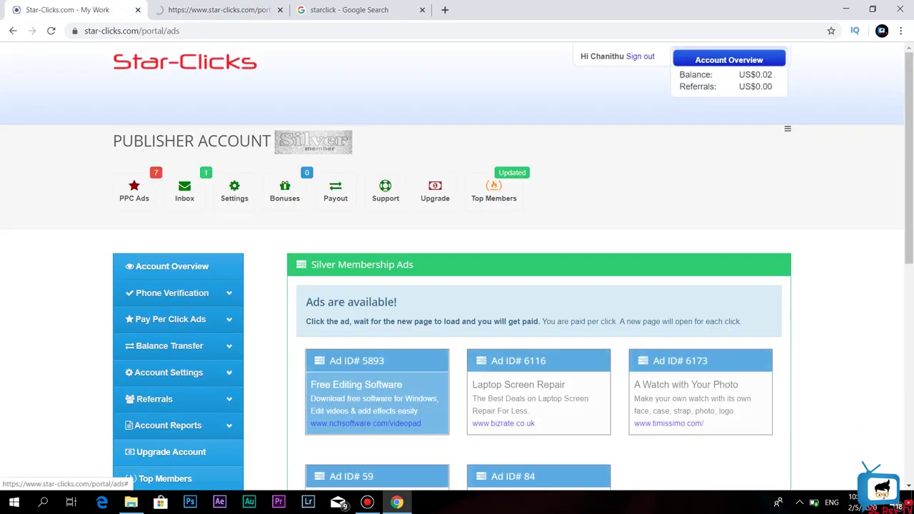
left_click(403, 395)
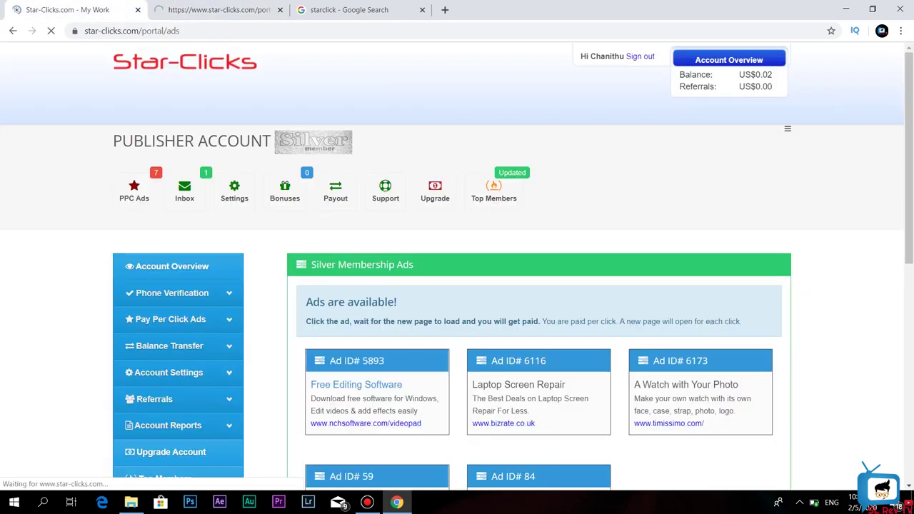
left_click(378, 396)
left_click(378, 396)
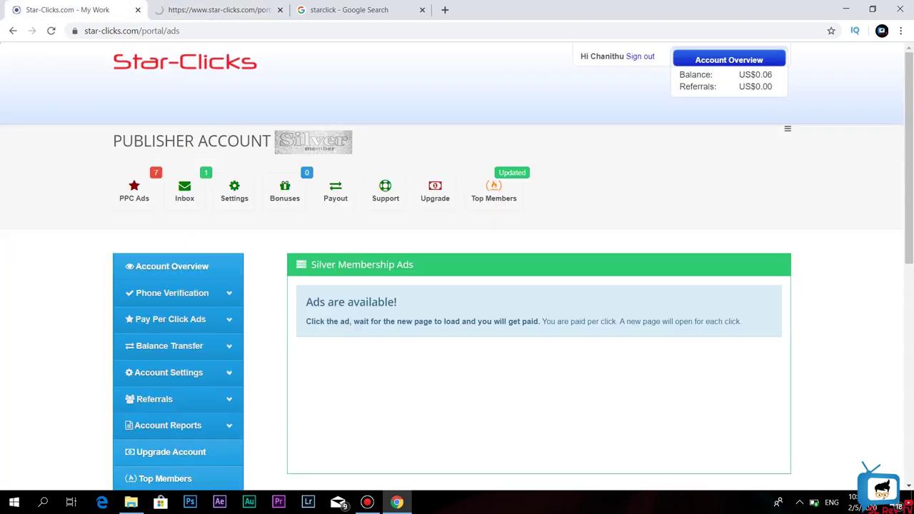
left_click(378, 396)
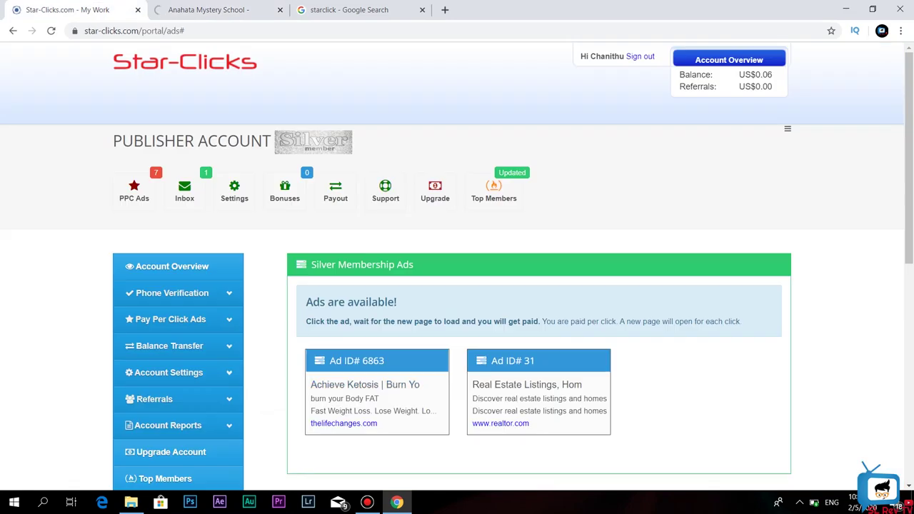
left_click(379, 401)
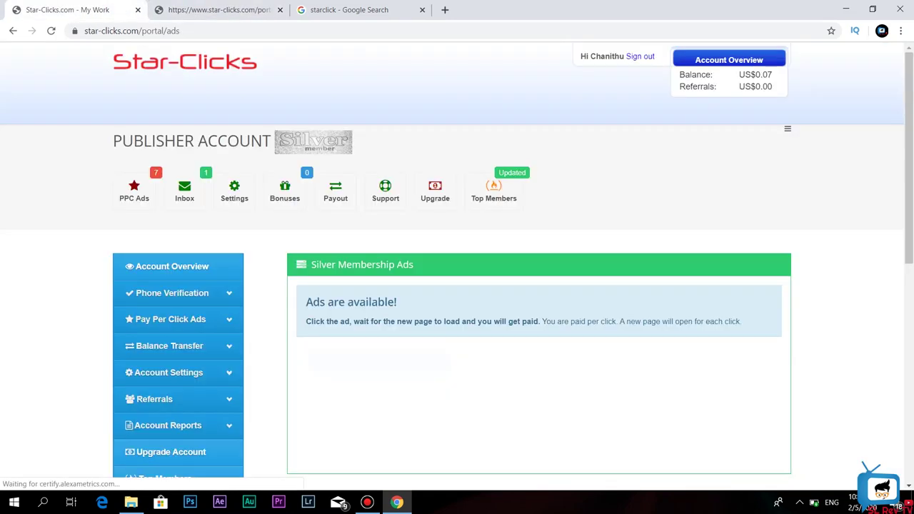
left_click(378, 400)
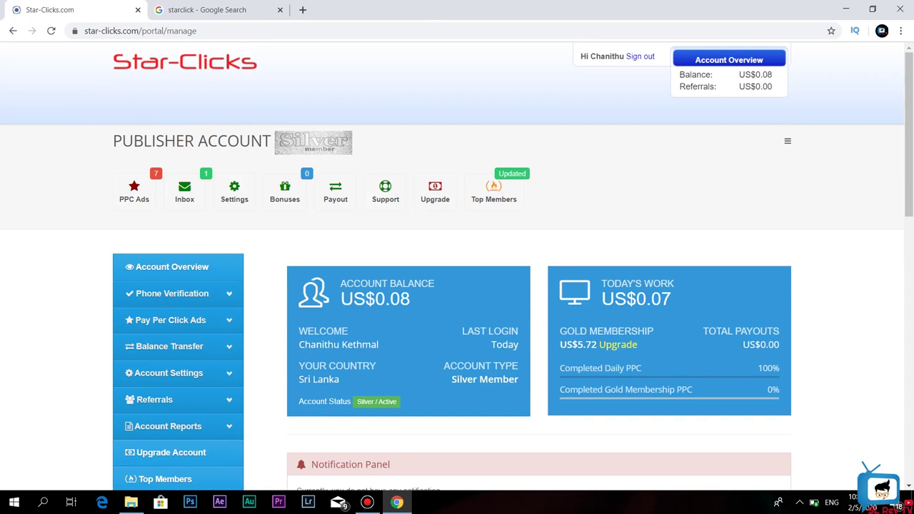
scroll(457, 271, "down", 1)
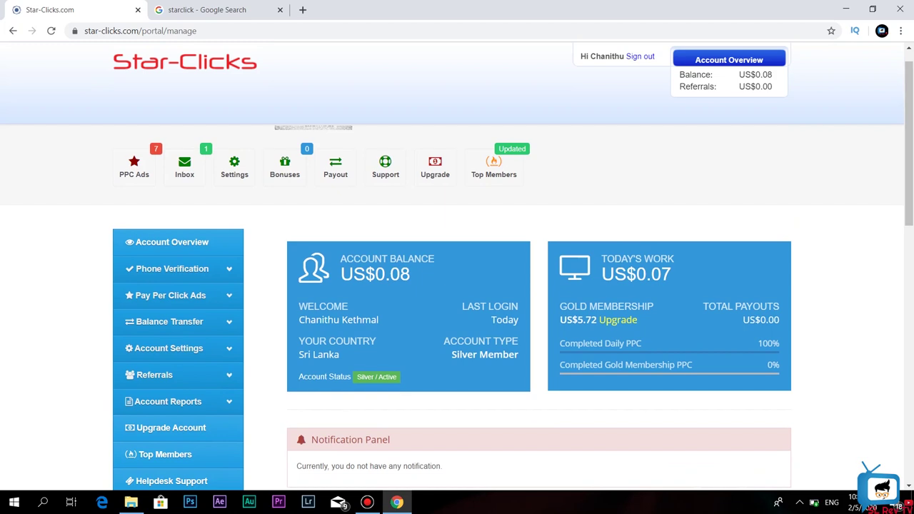
scroll(457, 271, "down", 3)
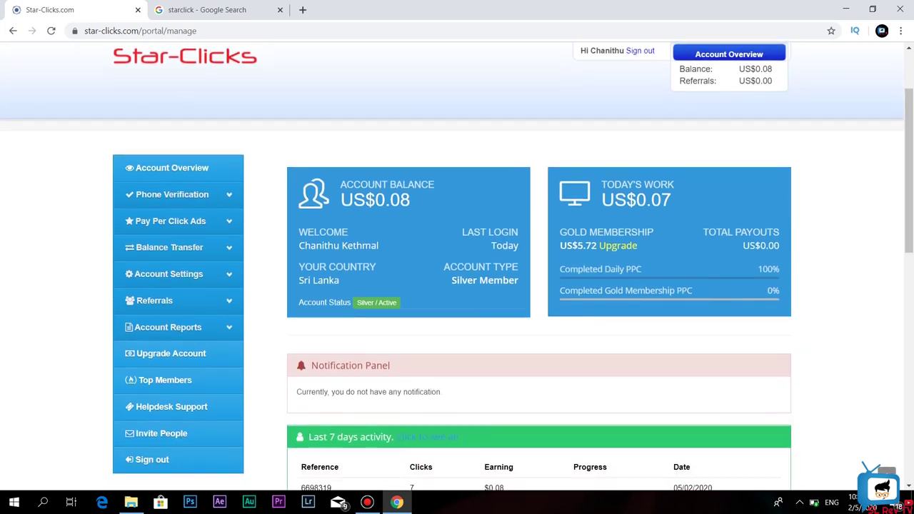
scroll(457, 272, "down", 1)
scroll(457, 286, "down", 1)
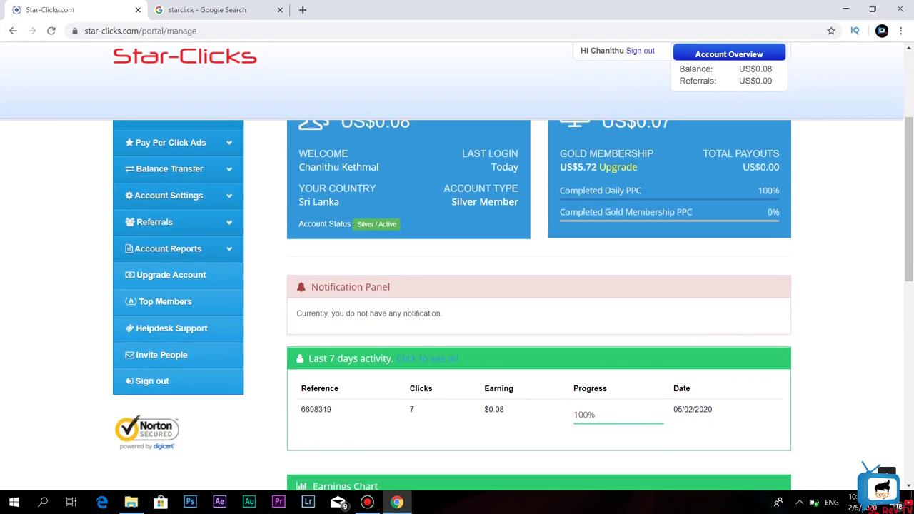
scroll(457, 285, "up", 2)
scroll(457, 301, "up", 2)
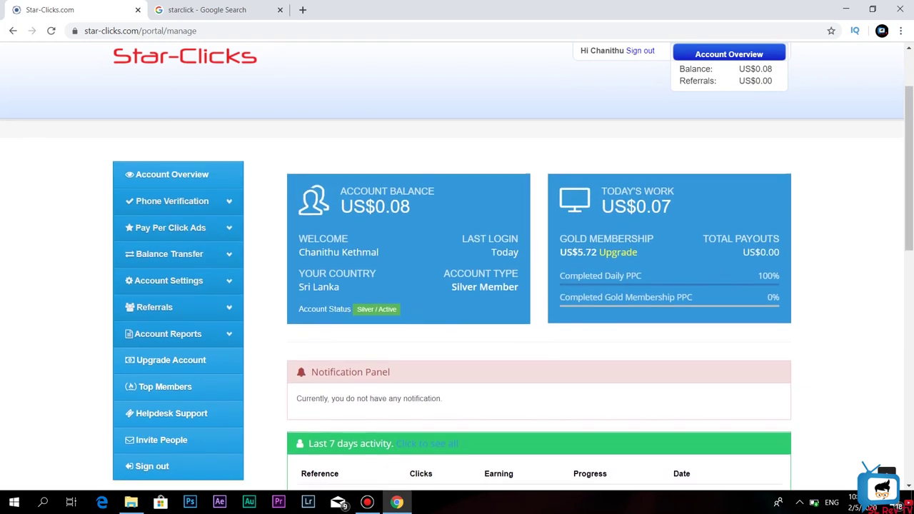